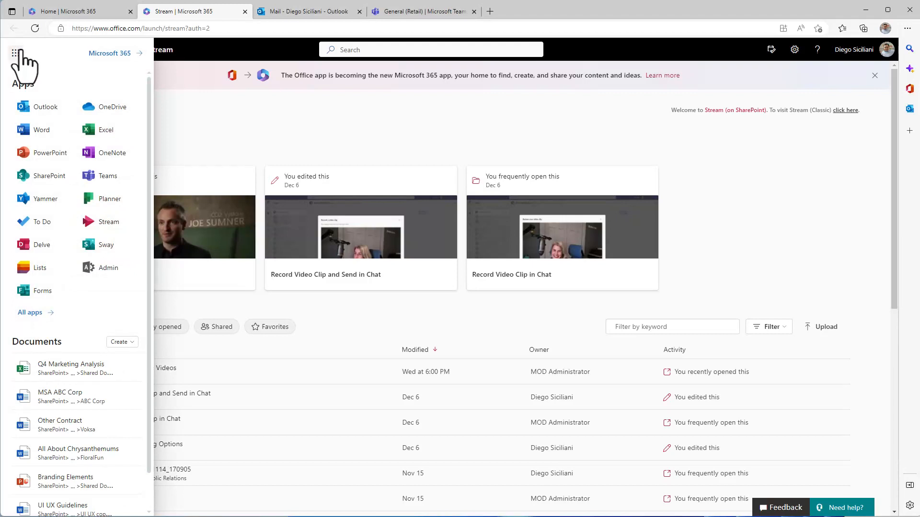
- Open Stream from the Microsoft 365 app list and start a new camera recording
click(109, 222)
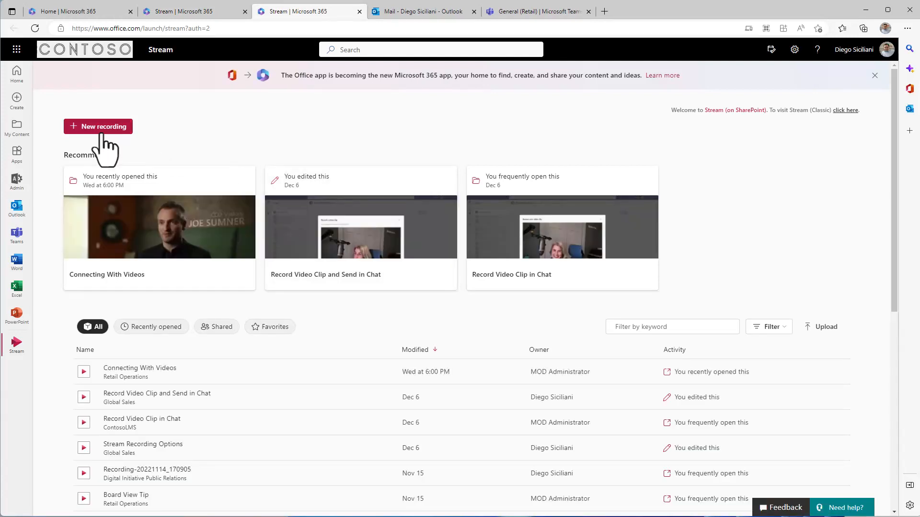
click(102, 131)
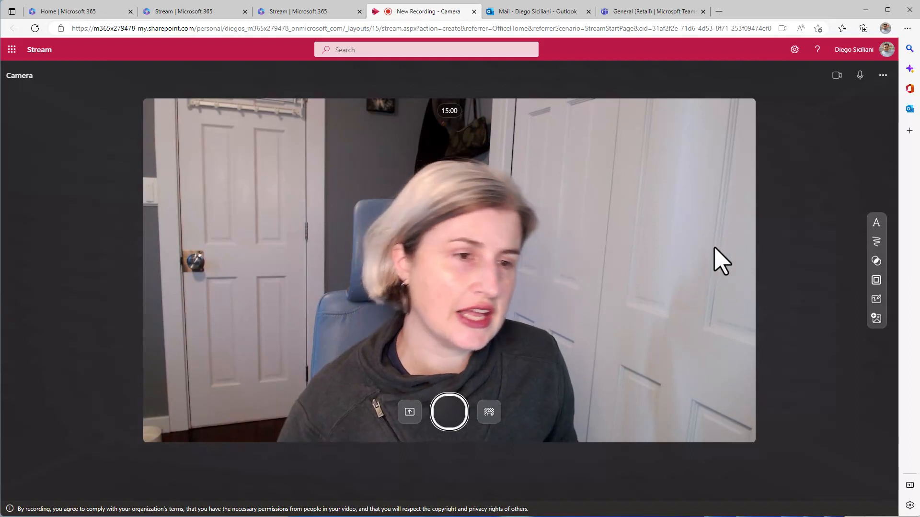
- Check which cameras and microphones can be chosen for the recording
click(883, 77)
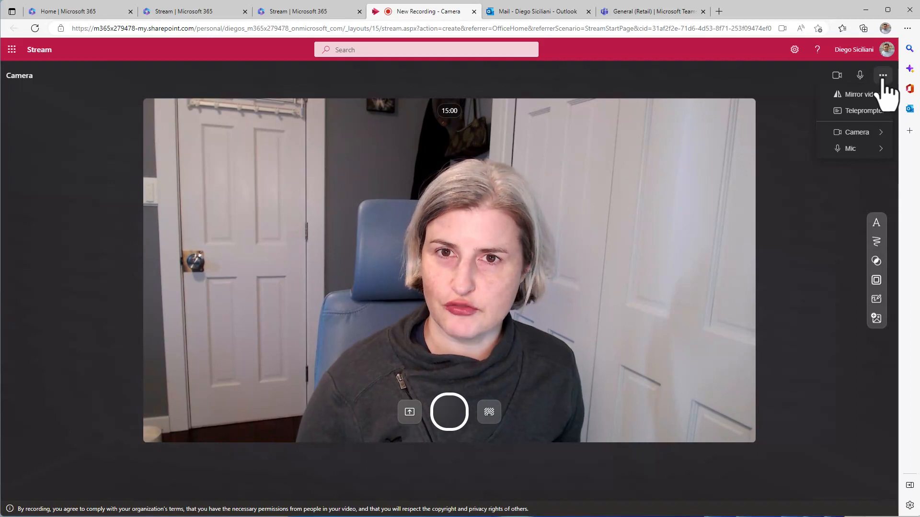
mouse_move(878, 137)
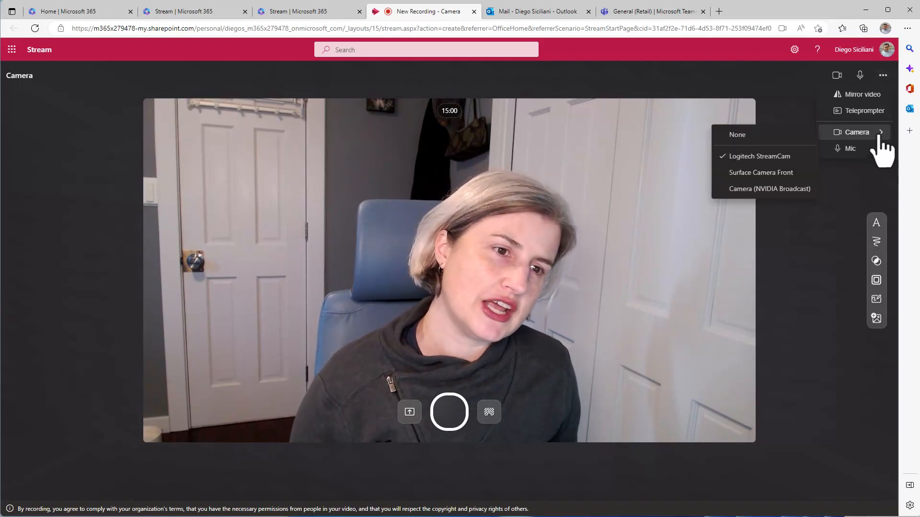
mouse_move(871, 153)
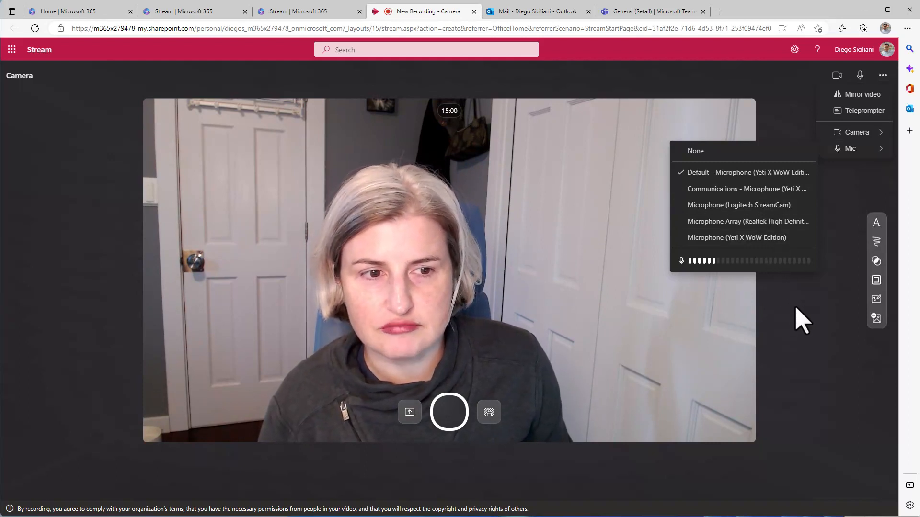
click(806, 335)
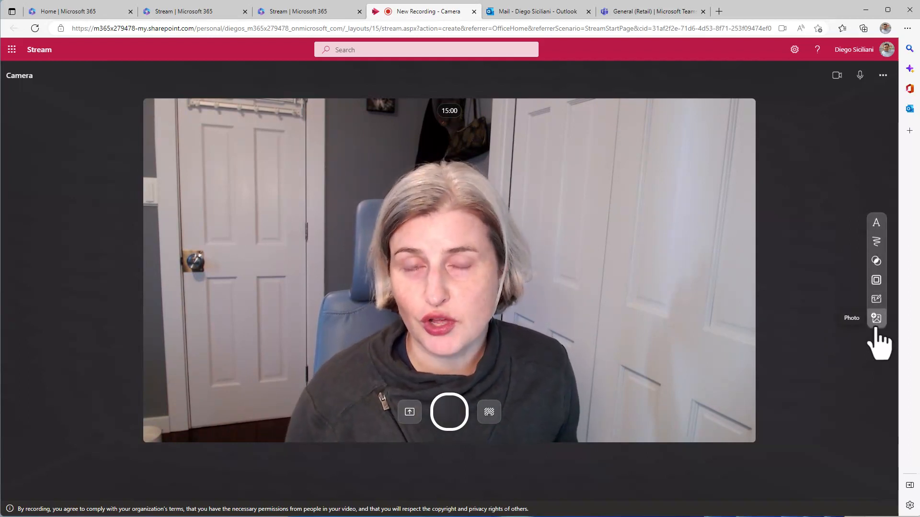
- Browse the available frames and apply the Winter frame to the camera view
click(877, 282)
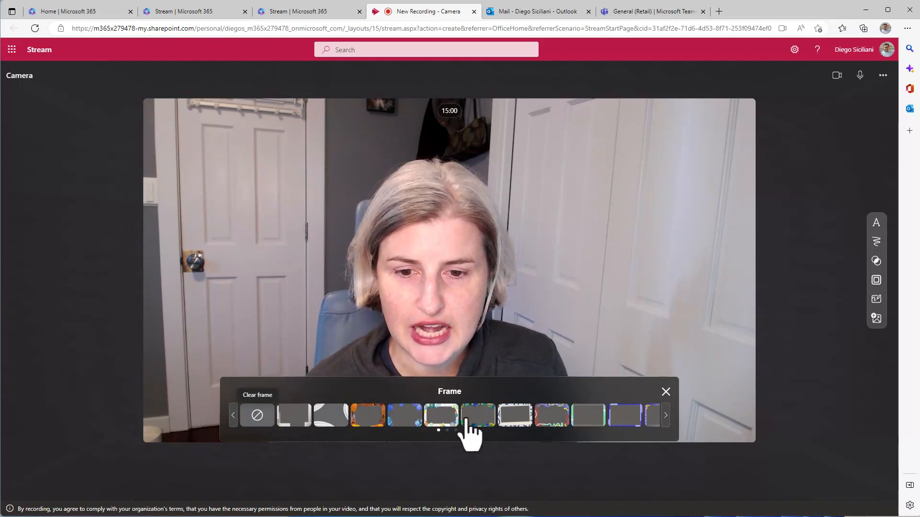
click(666, 416)
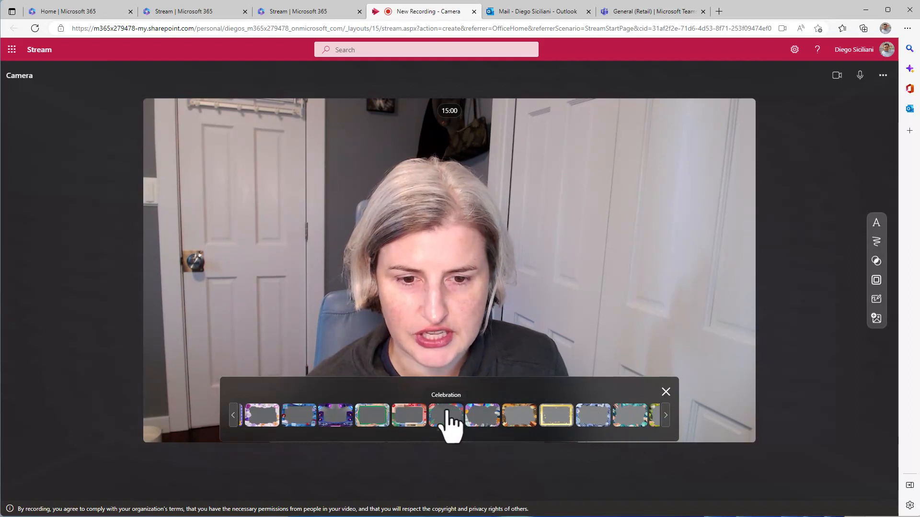
click(665, 415)
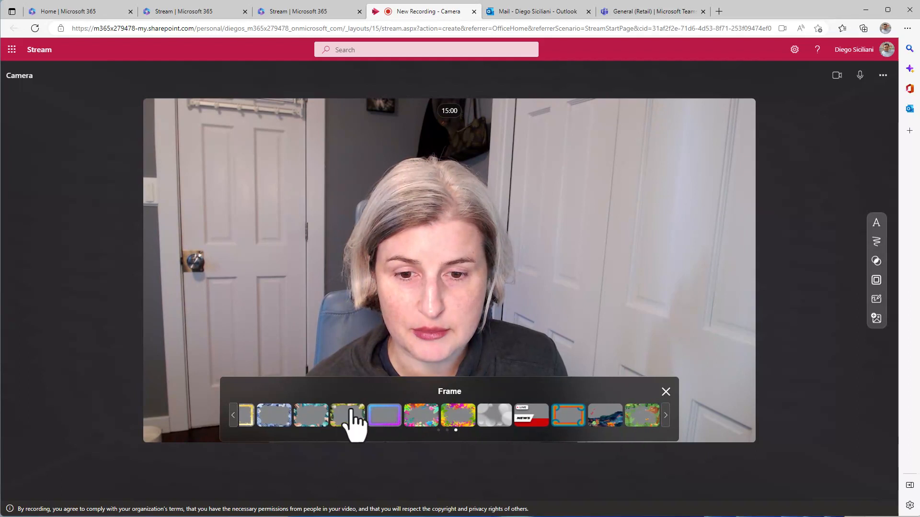
click(274, 415)
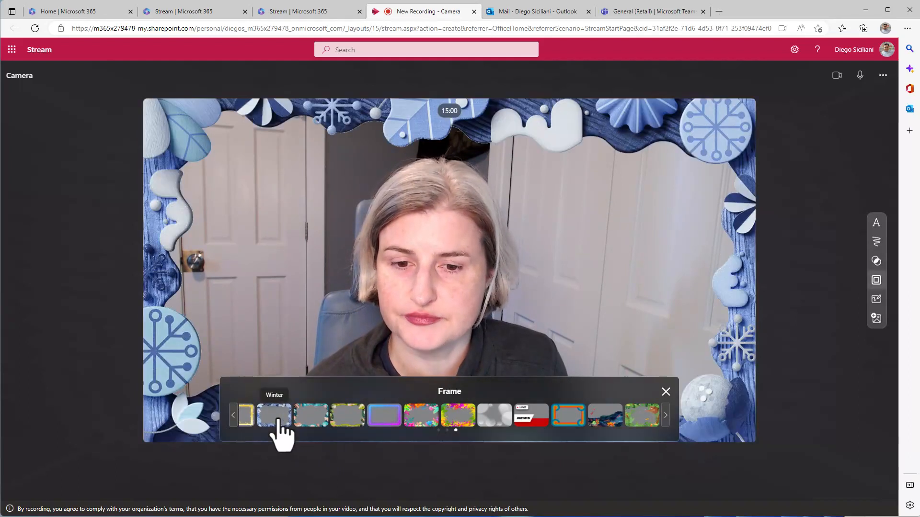
click(665, 393)
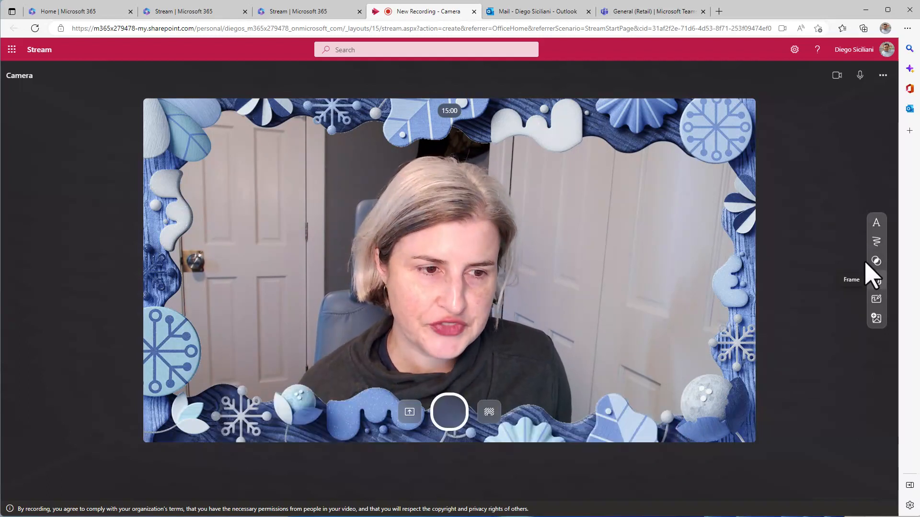
- Add the text "Happy Holidays from Pait Group!" in the Personal style to the camera view
click(876, 225)
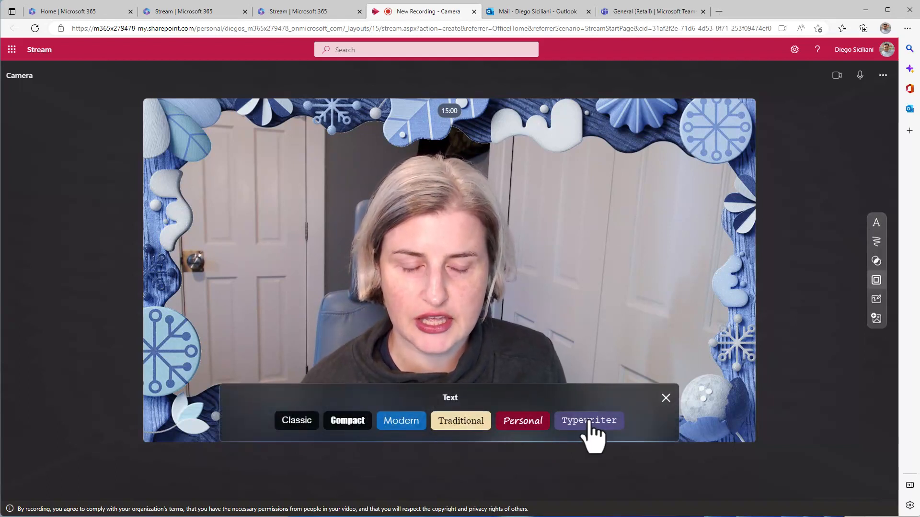
click(519, 424)
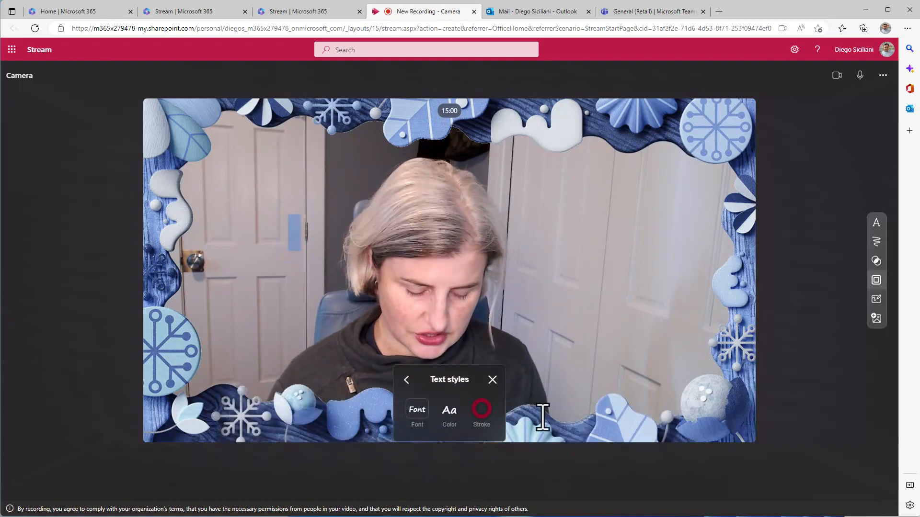
text(Happy)
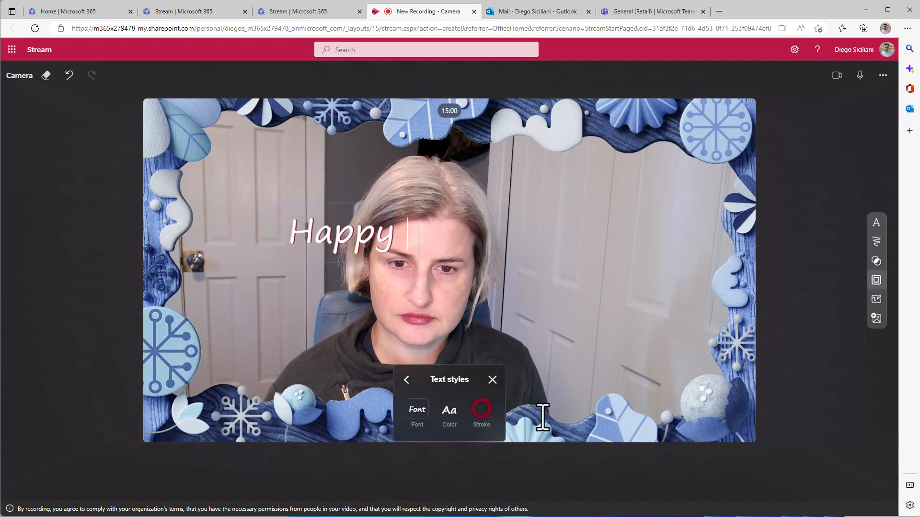
text( Holidays )
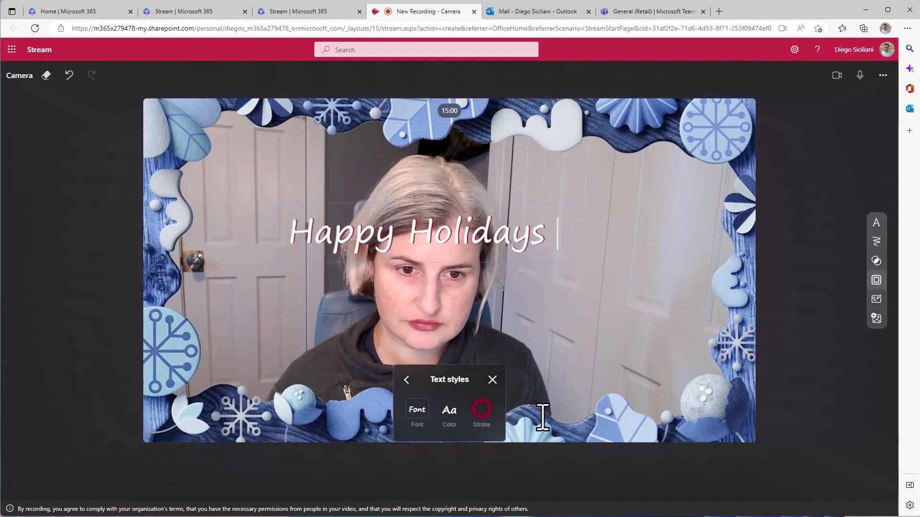
text(from Pait G)
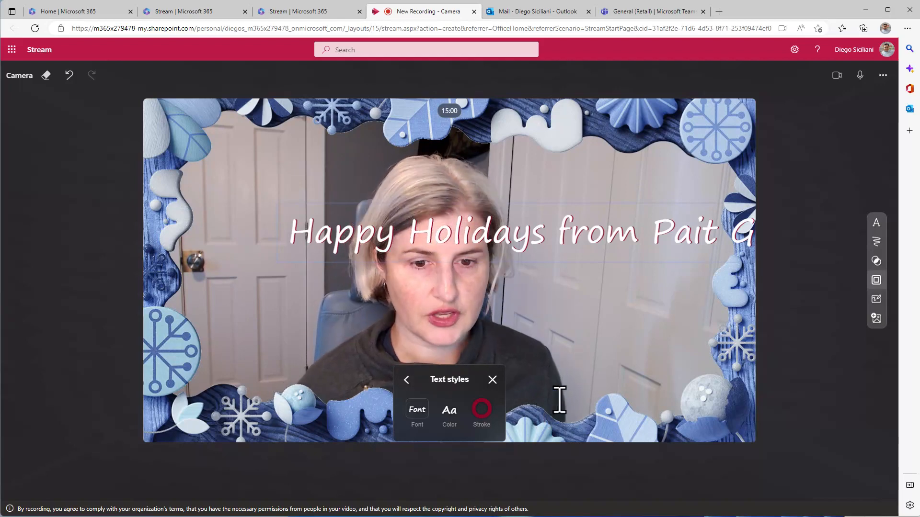
click(574, 359)
- Move the greeting text up so it spans the upper part of the framed video, and finish text editing
click(512, 237)
drag(512, 237, 429, 187)
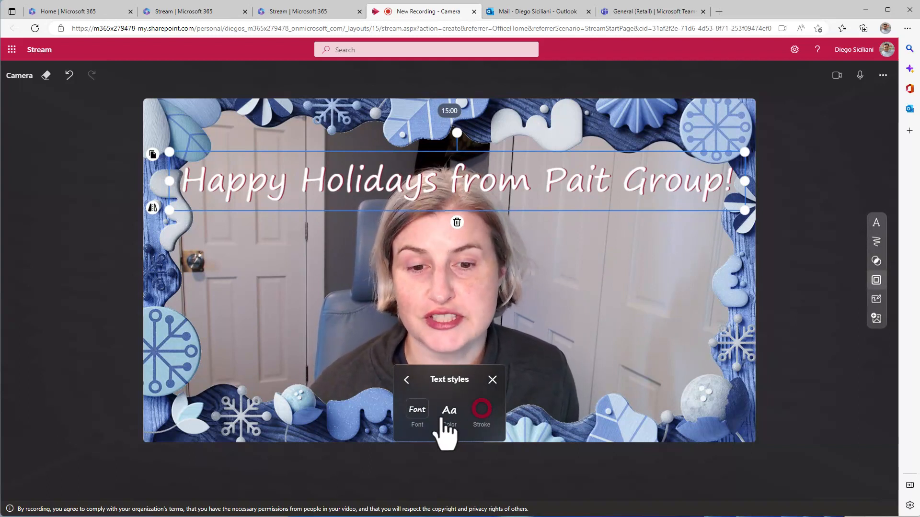
click(492, 380)
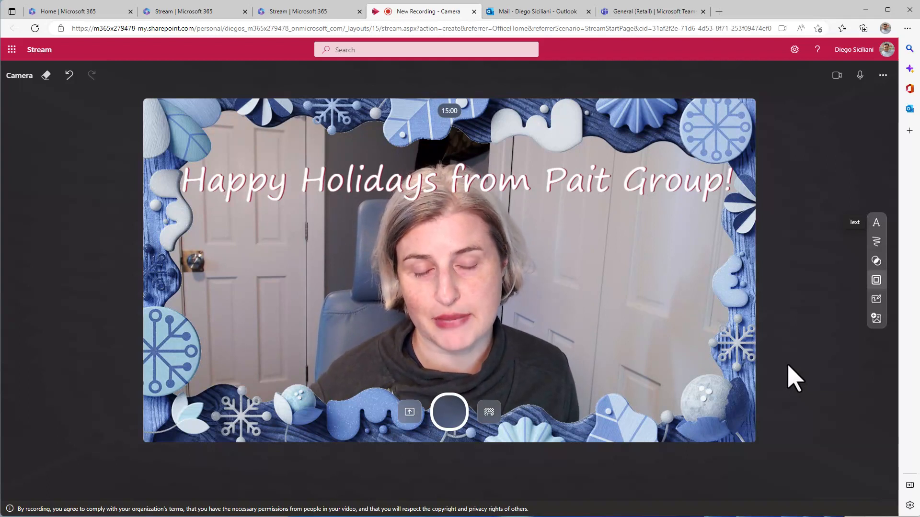
- Record a greeting clip about 5 seconds long and proceed to reviewing it
click(449, 416)
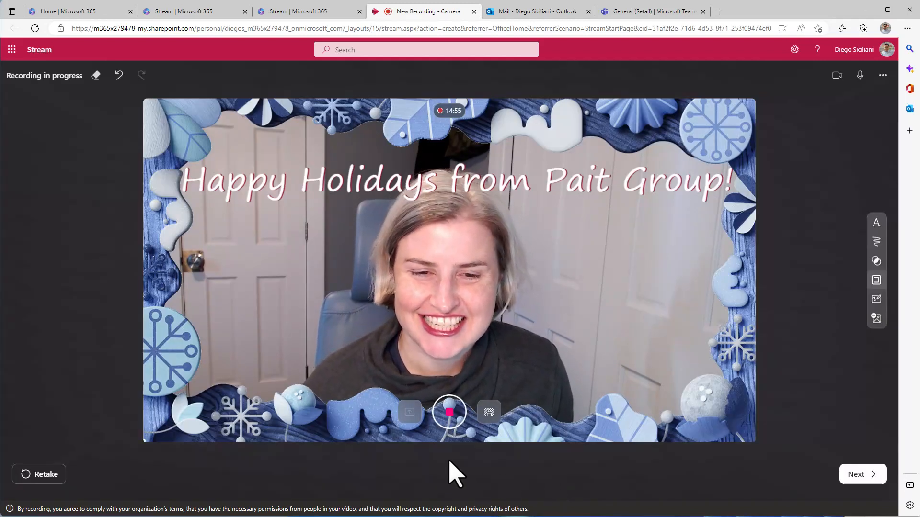
click(448, 415)
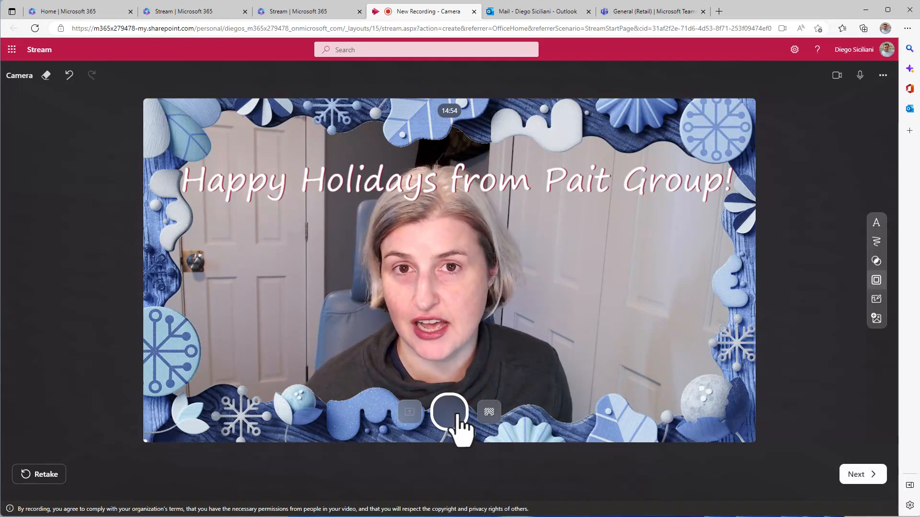
click(856, 492)
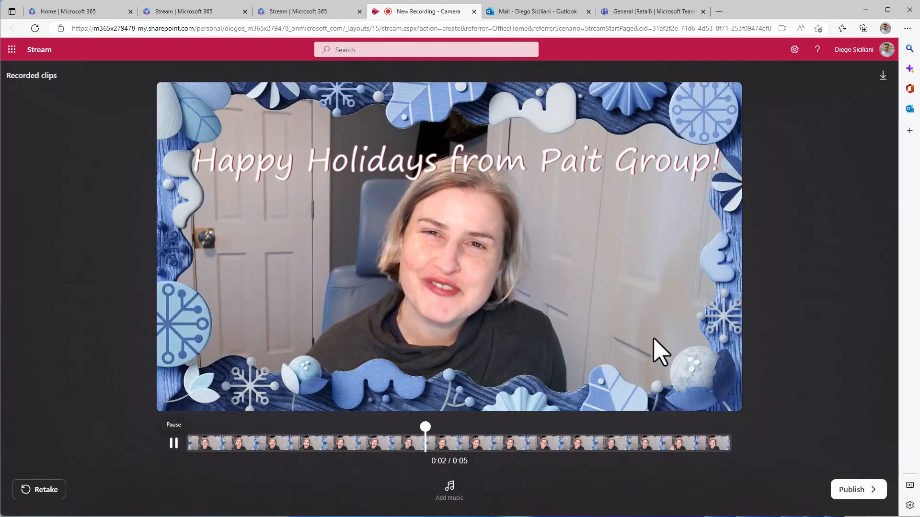
- Pause playback and trim the recorded clip, cutting a little off the start and moving the end back to 0:03
click(174, 444)
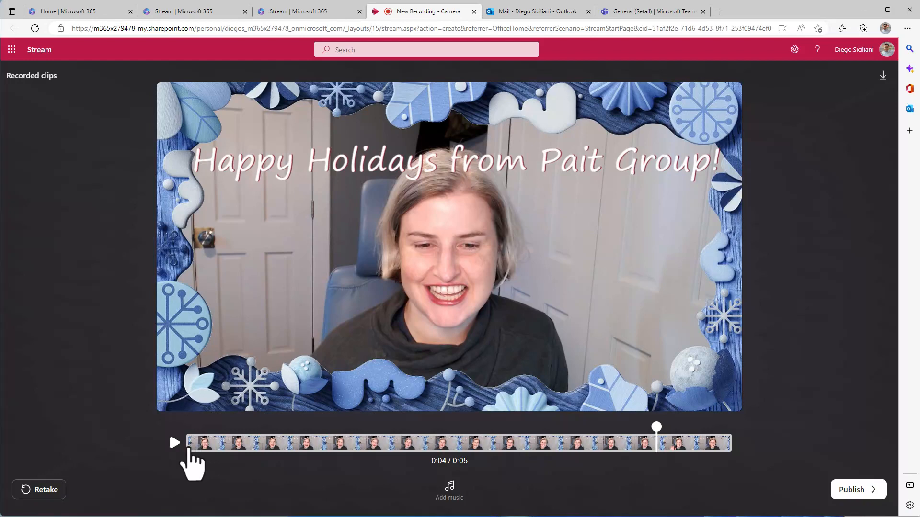
click(189, 449)
drag(194, 434, 228, 436)
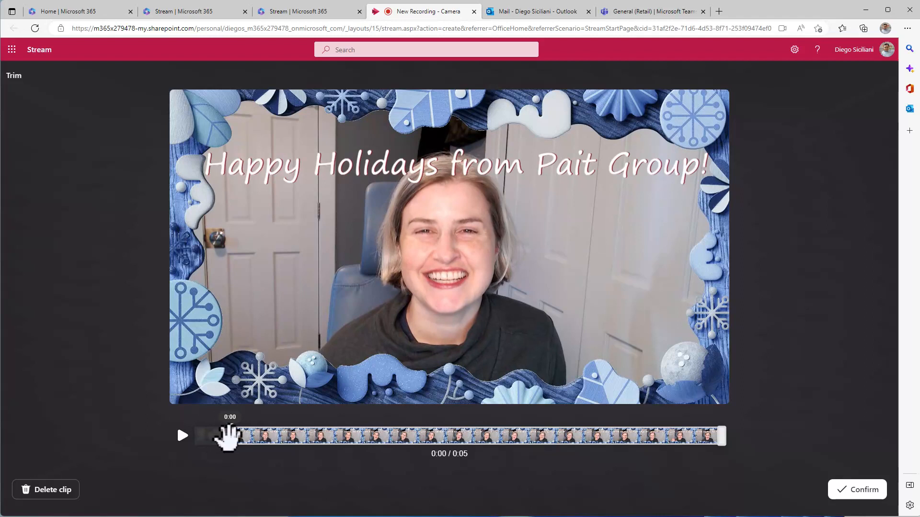
drag(721, 433, 570, 443)
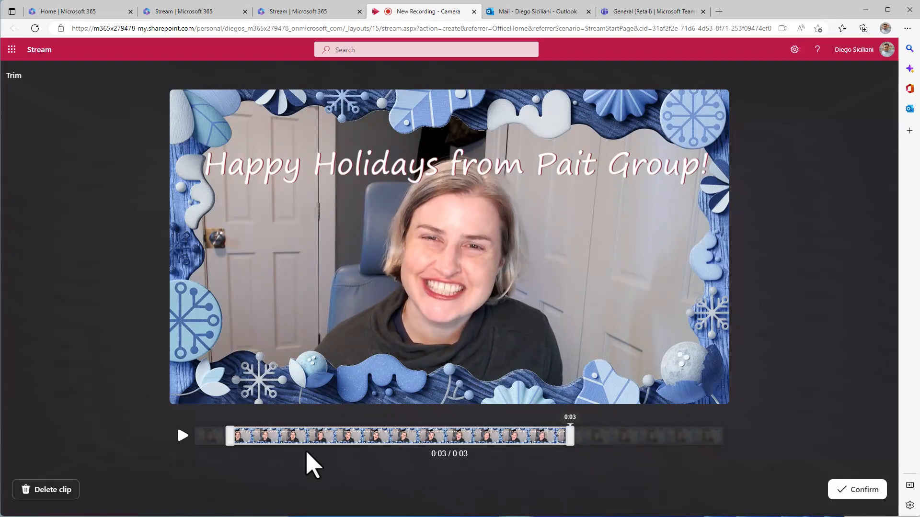
- Trim slightly more off the clip's start, preview the result and confirm the trim
click(182, 436)
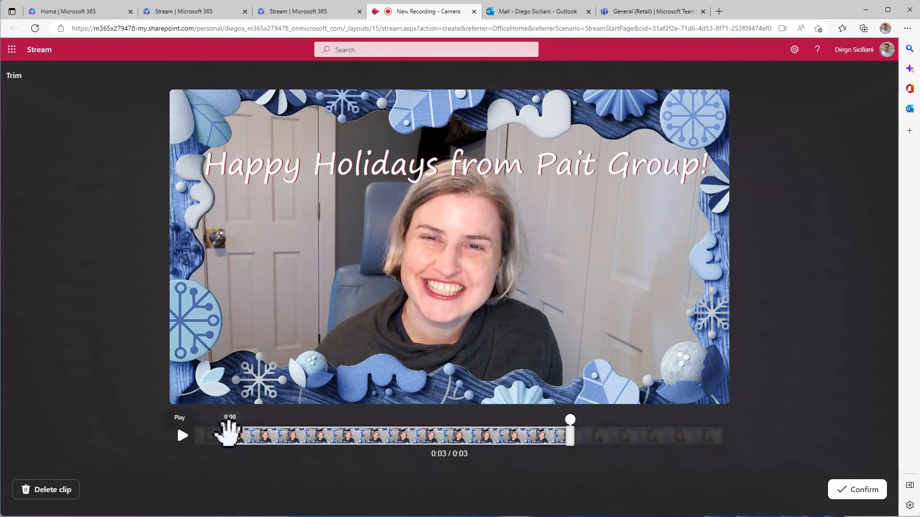
drag(241, 433, 246, 433)
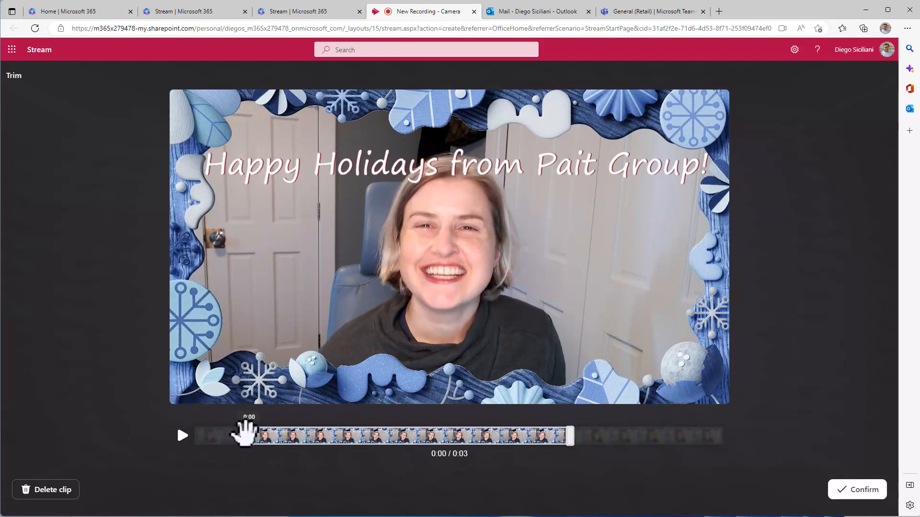
click(183, 437)
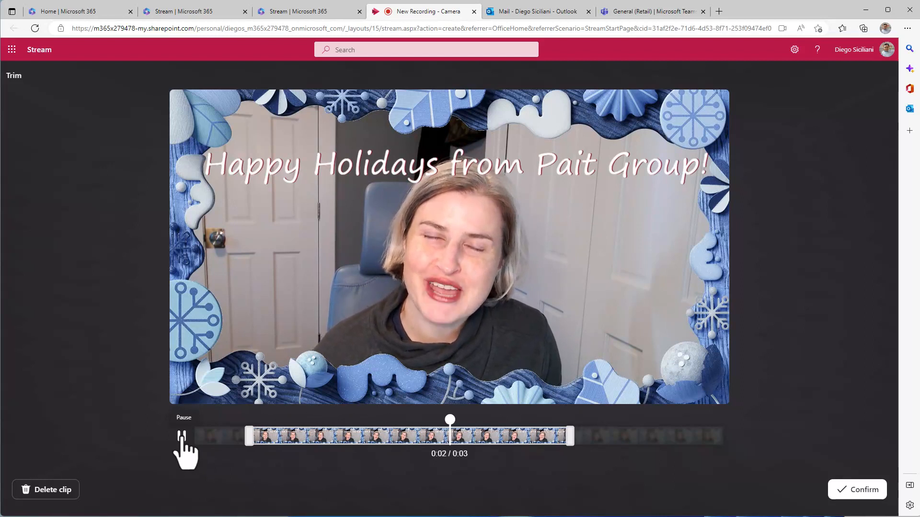
click(183, 437)
click(182, 437)
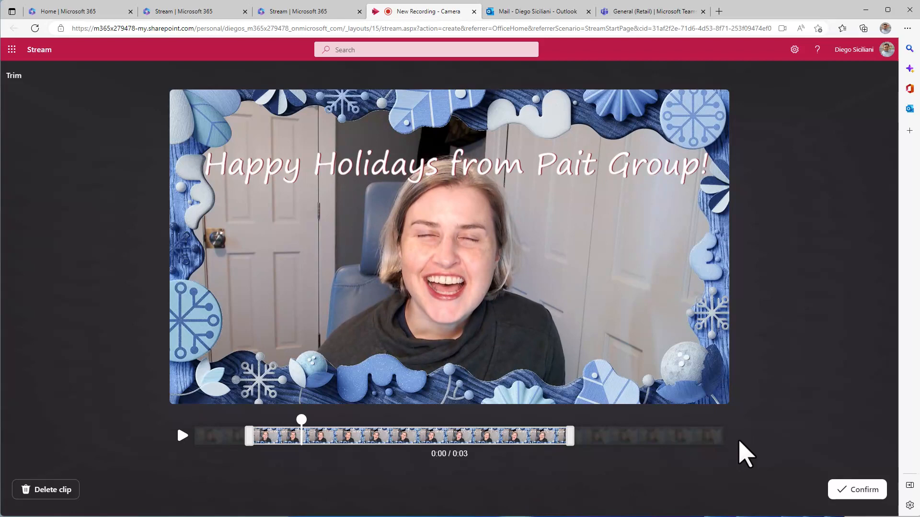
click(845, 495)
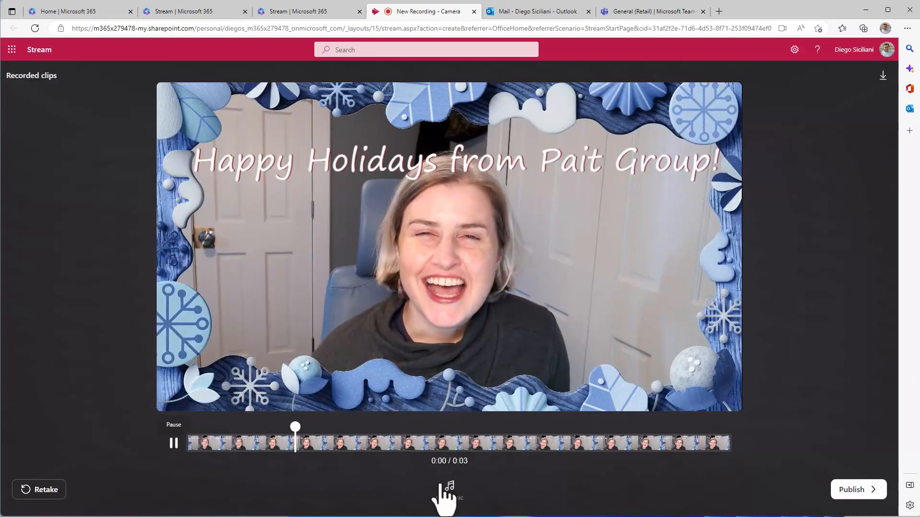
- Preview Block party from the Fun music category and add it as the clip's background music
click(173, 443)
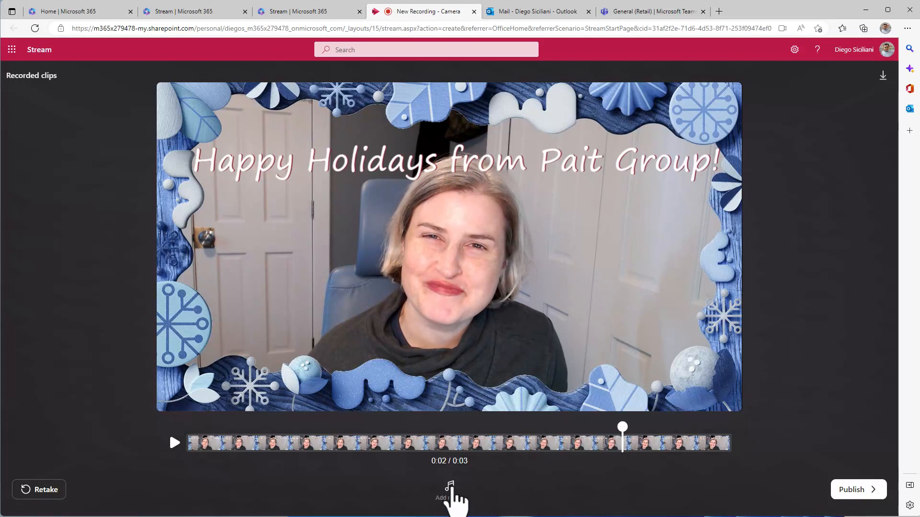
click(449, 489)
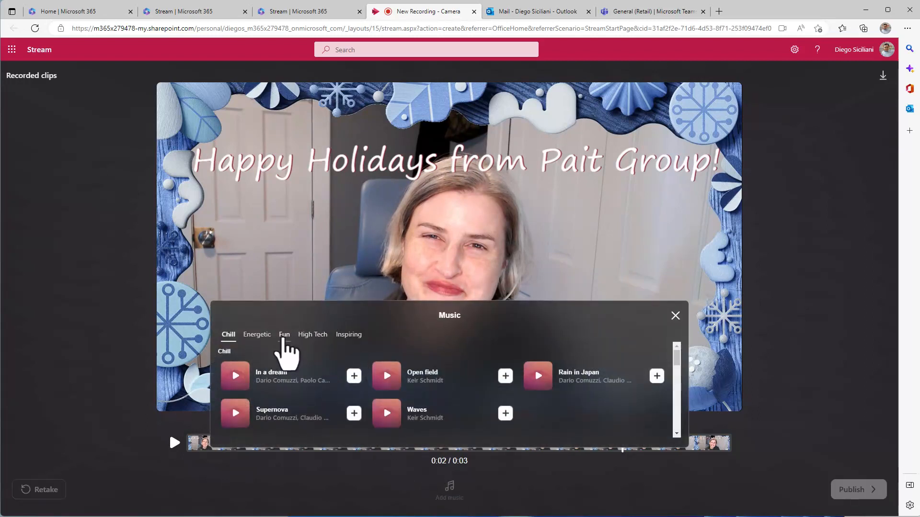
click(284, 336)
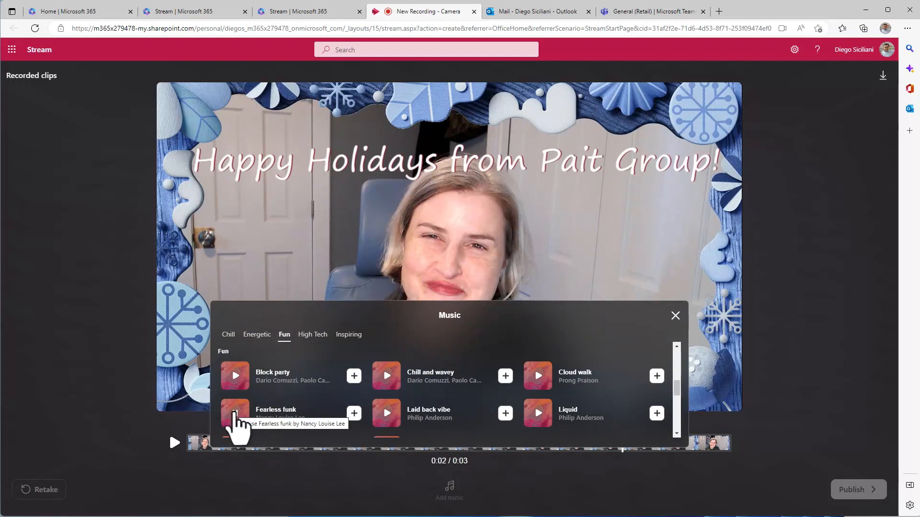
click(236, 376)
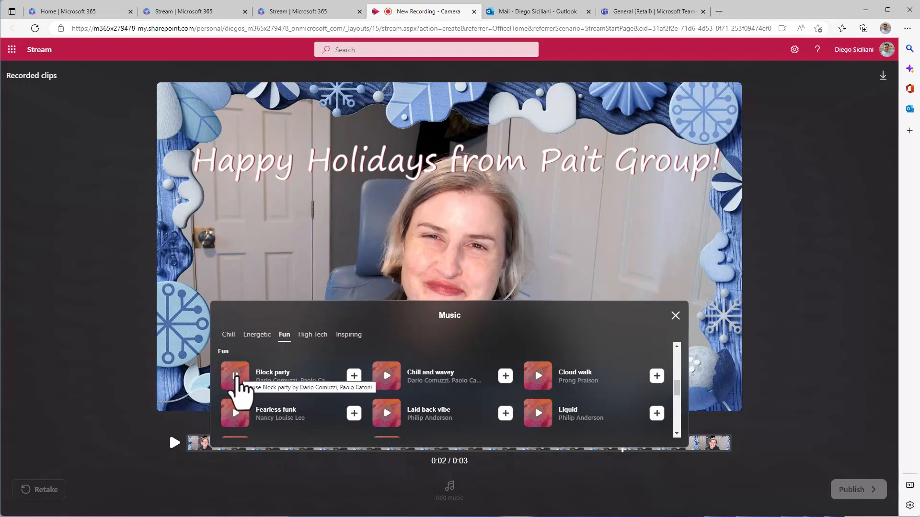
click(235, 377)
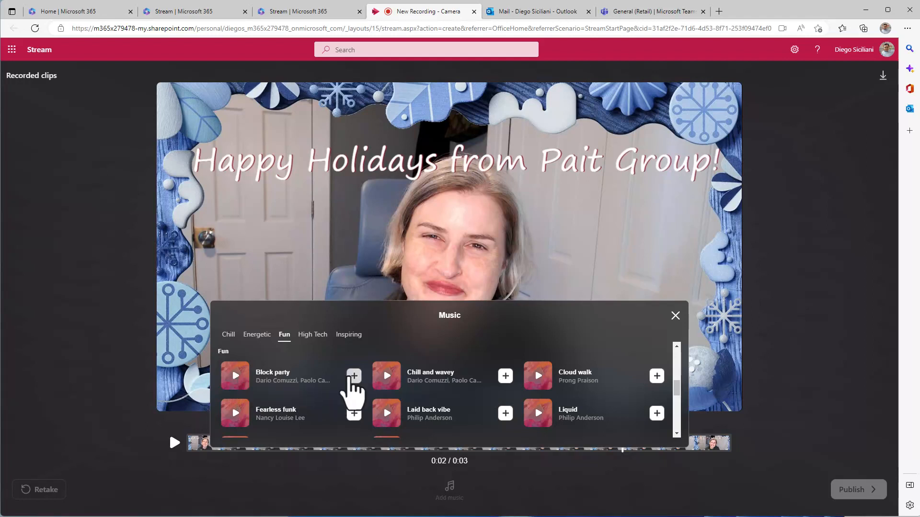
click(353, 377)
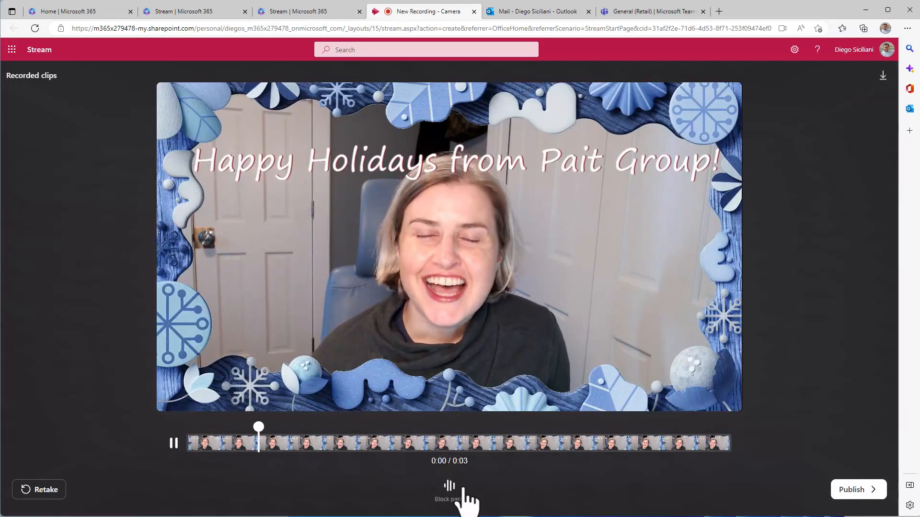
- Lower the volume of the Block party background music to 5 and close the music settings
click(455, 491)
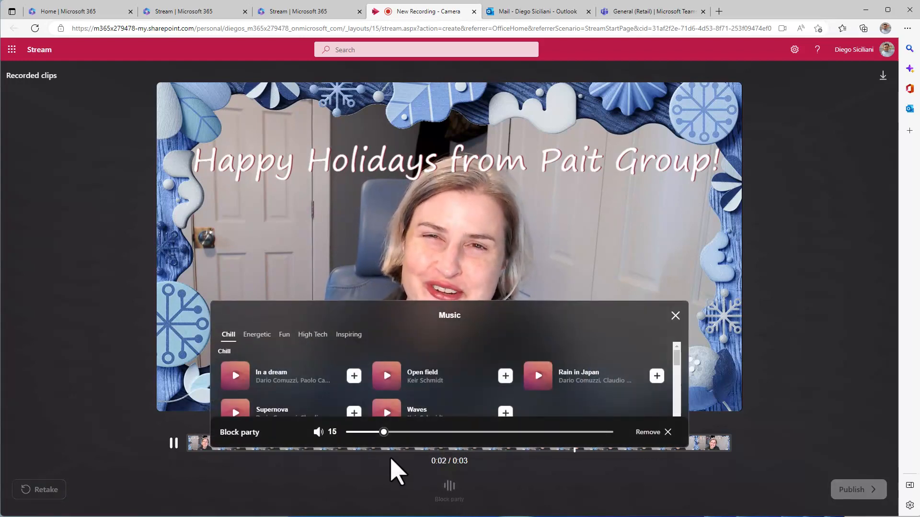
drag(384, 434, 357, 434)
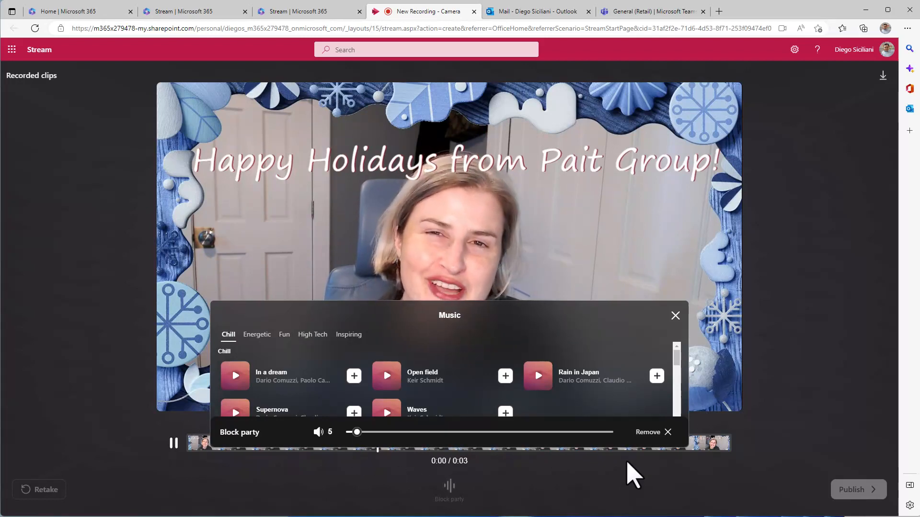
click(675, 315)
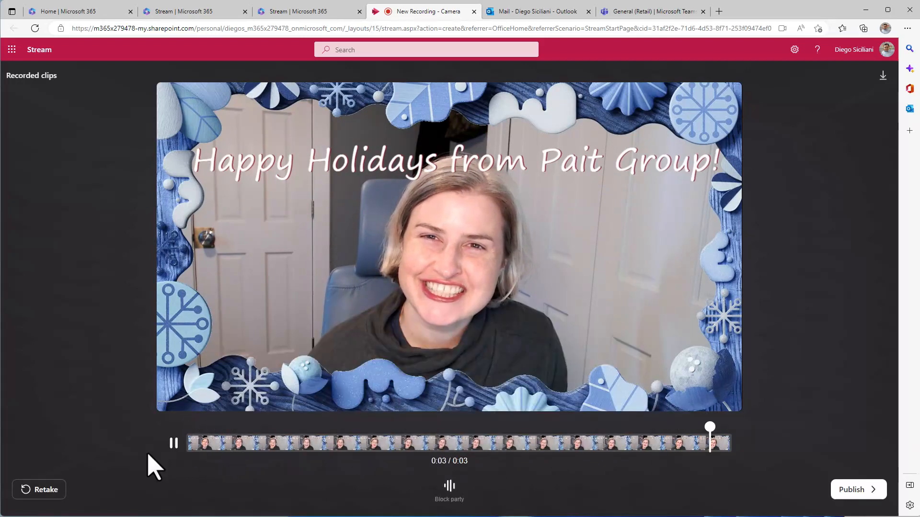
- Pause the preview, publish the recording and download a copy of the published video
click(174, 442)
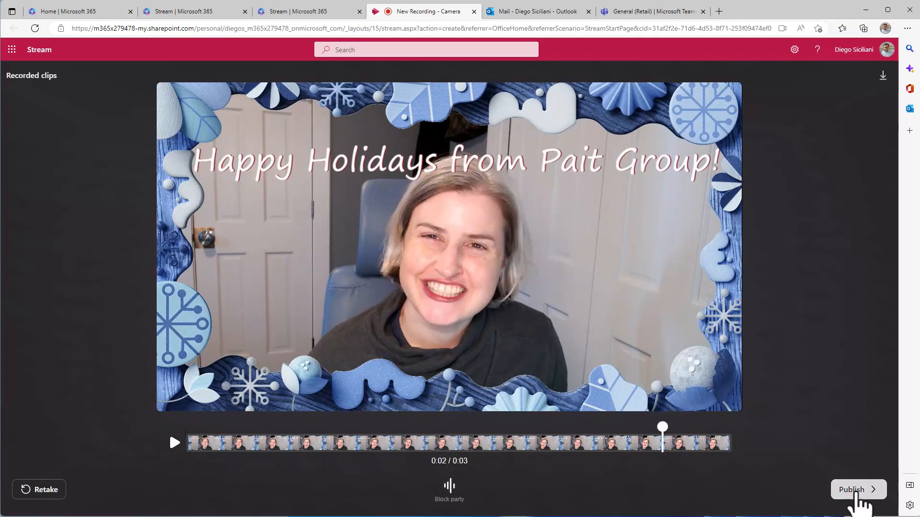
click(853, 490)
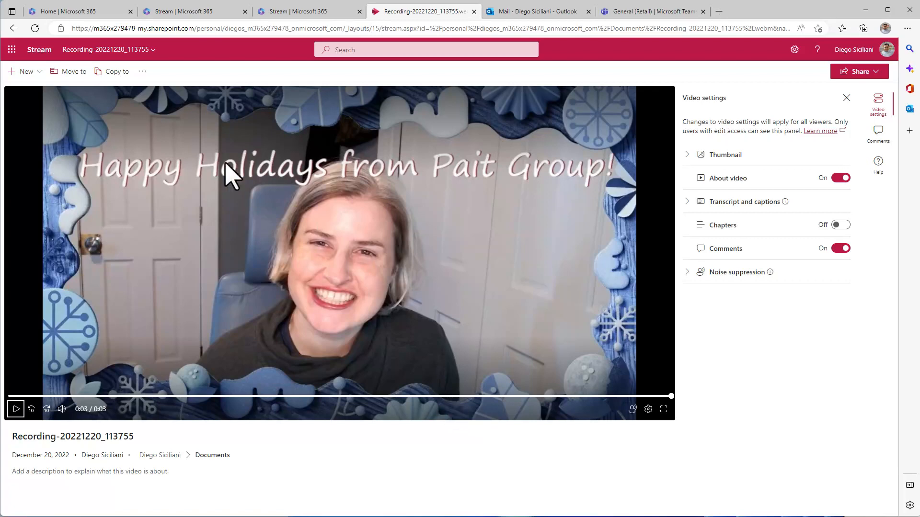
click(142, 72)
click(161, 89)
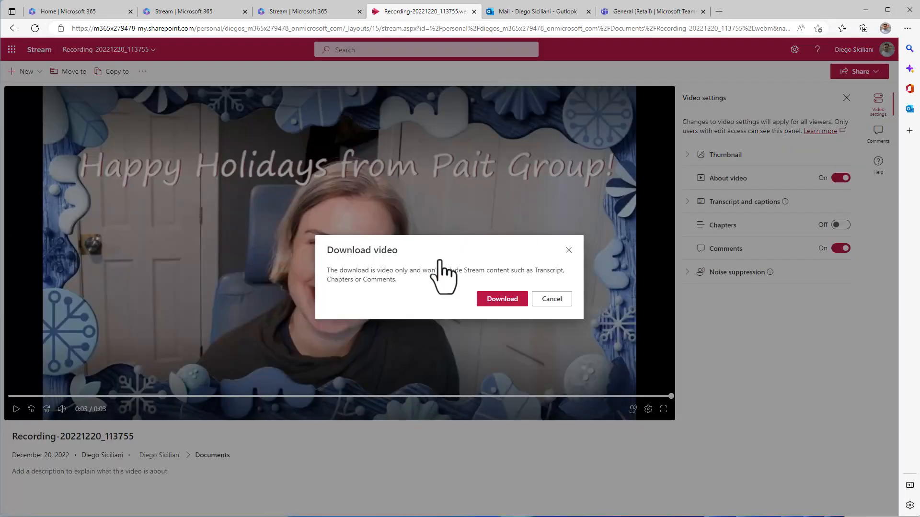
click(509, 304)
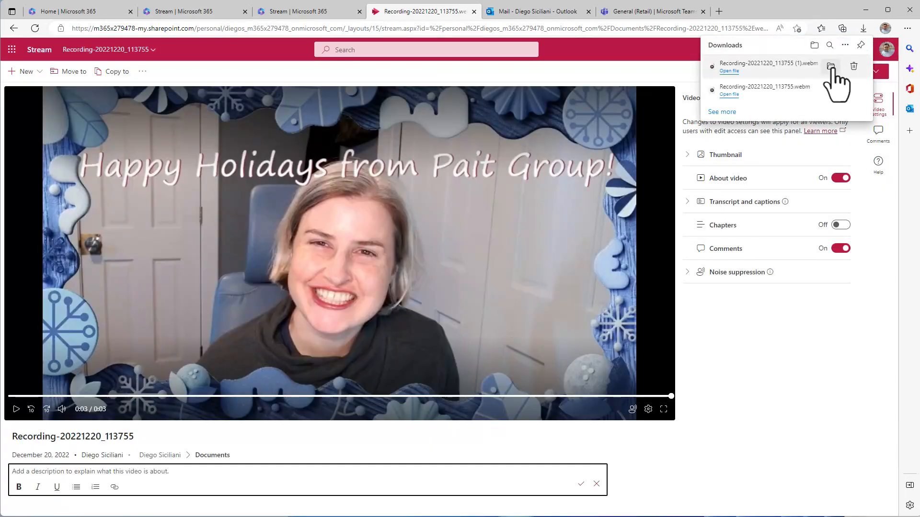
- Locate the downloaded Recording-20221220_113755 (1) file in its folder and open it for editing in Clipchamp
click(830, 67)
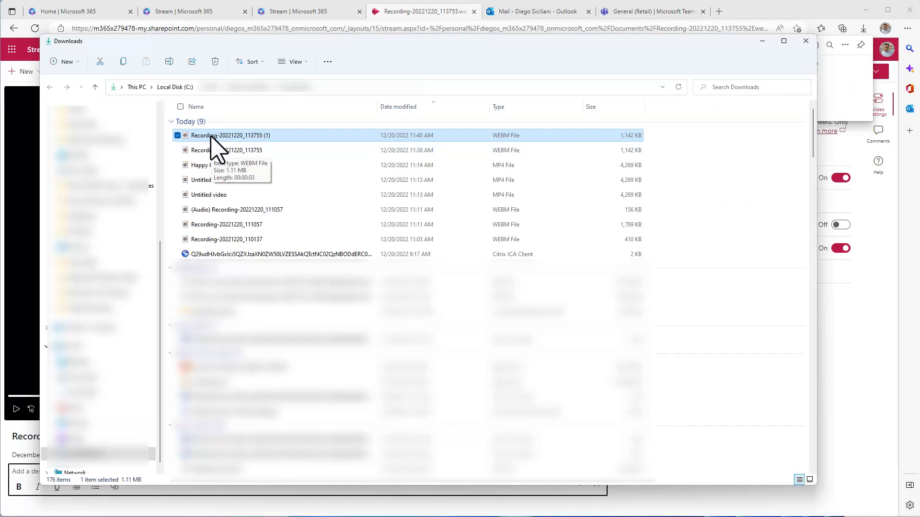
right_click(216, 141)
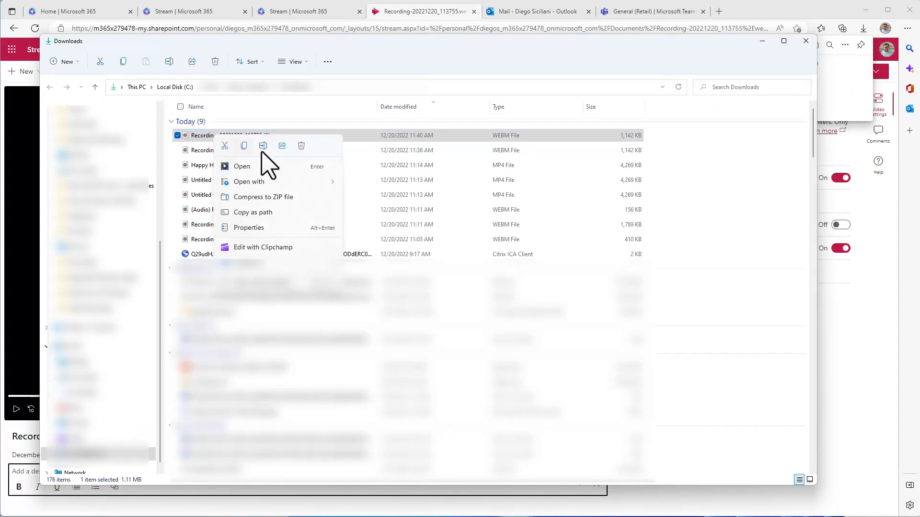
click(259, 248)
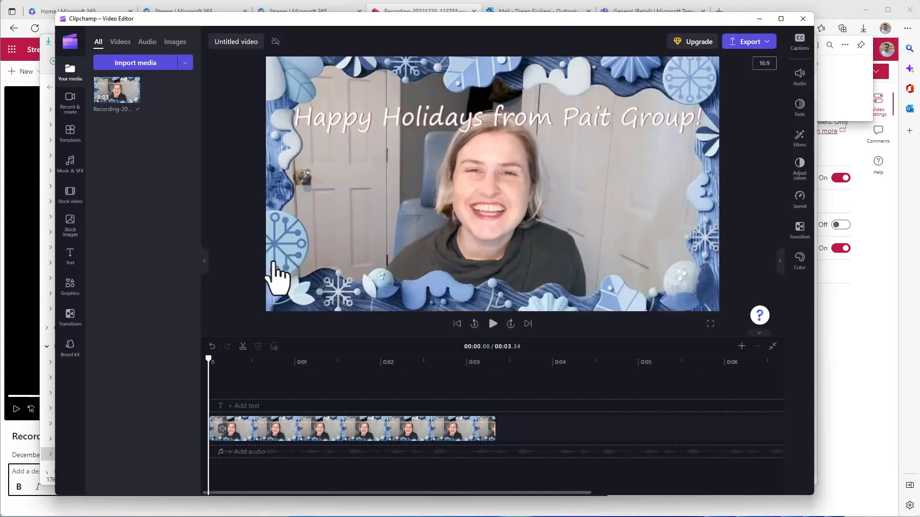
- Preview the clip in the timeline and trim its end back to 00:03.13
click(493, 324)
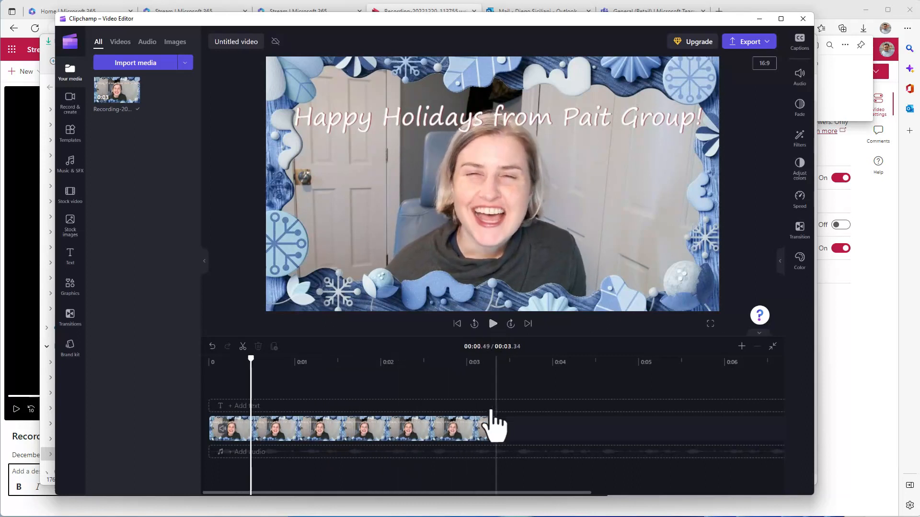
click(484, 427)
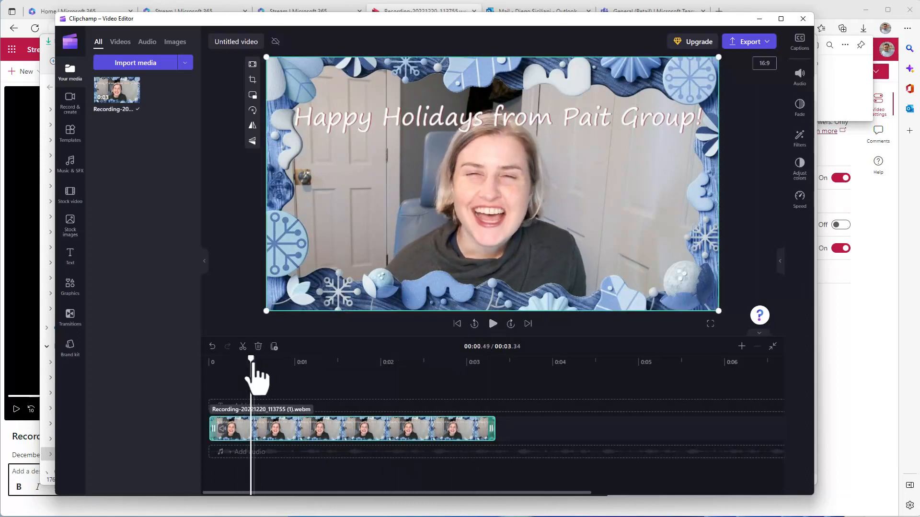
drag(252, 366, 478, 378)
mouse_move(492, 432)
mouse_down()
mouse_move(477, 431)
mouse_move(485, 426)
mouse_up()
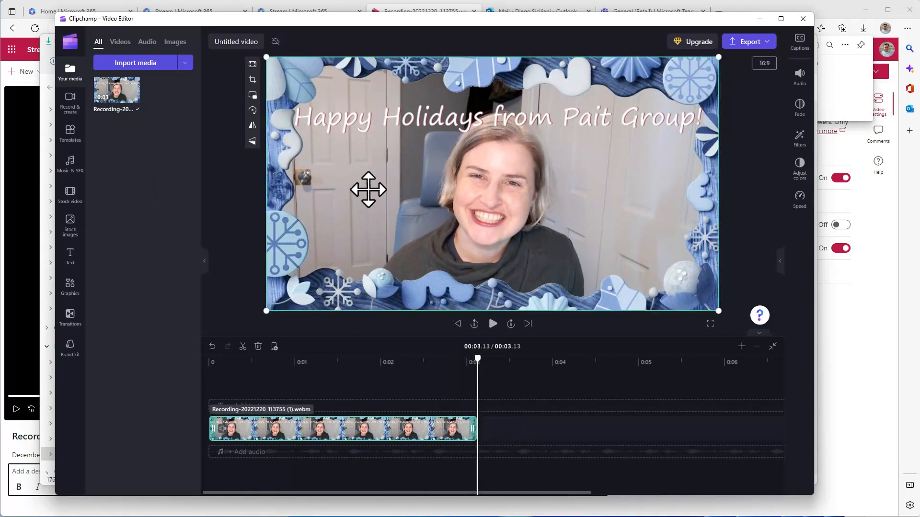
- Export the trimmed video at 1080p and play the exported MP4 from the Downloads folder in Media Player
click(768, 41)
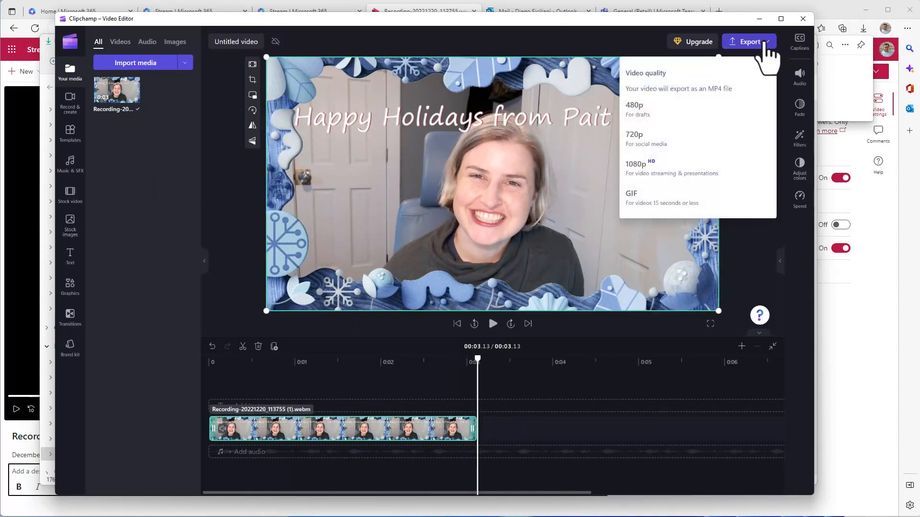
click(647, 177)
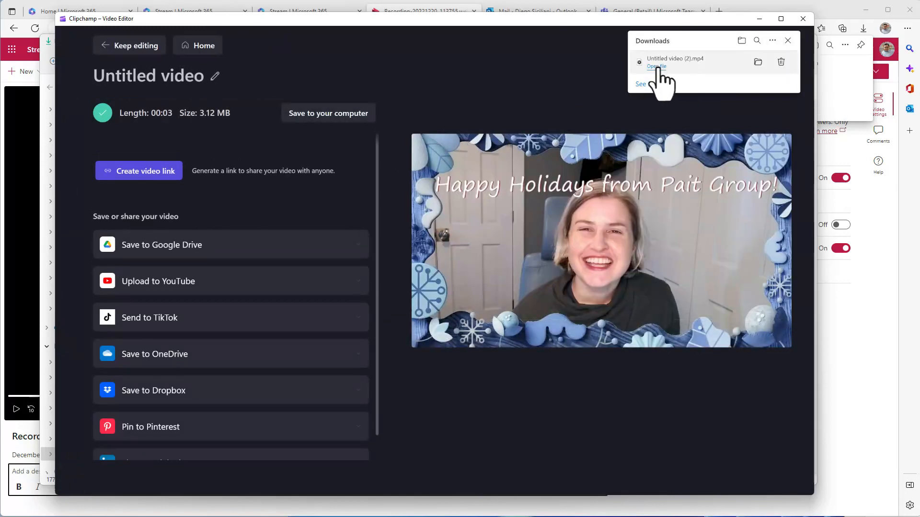
click(759, 62)
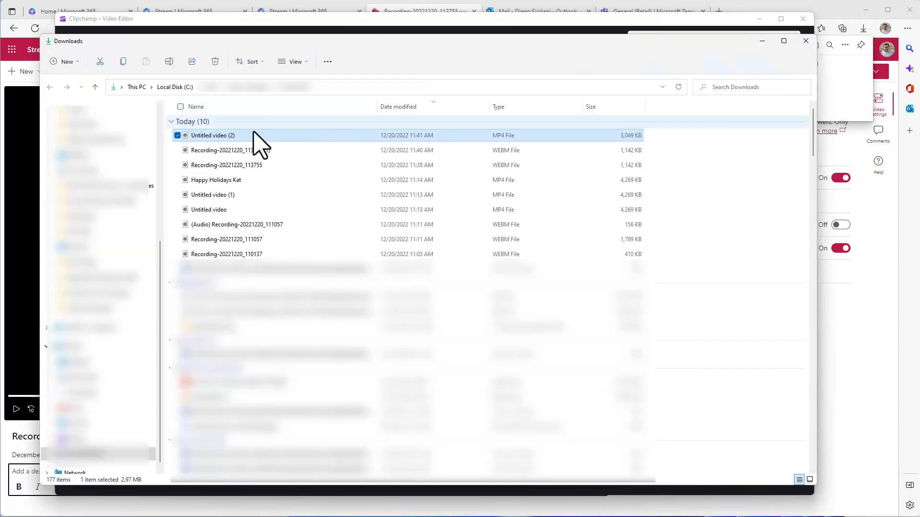
right_click(219, 138)
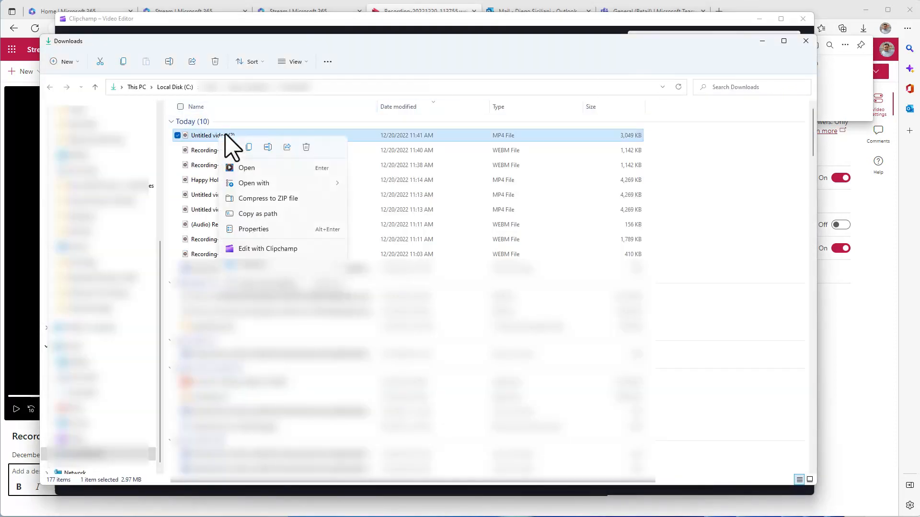
click(250, 168)
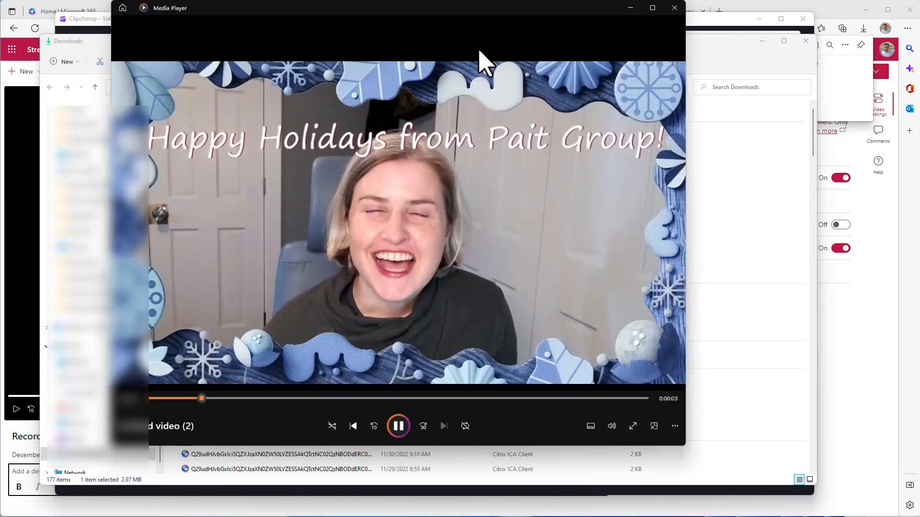
click(452, 449)
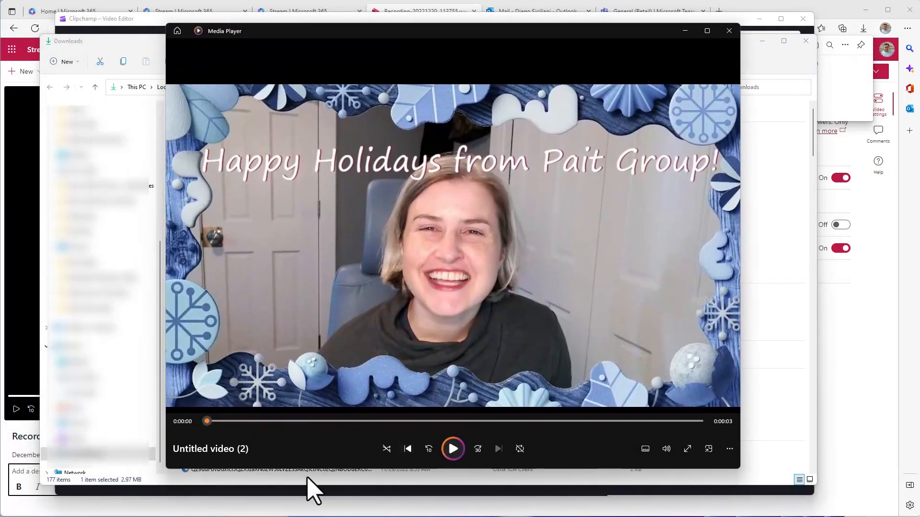